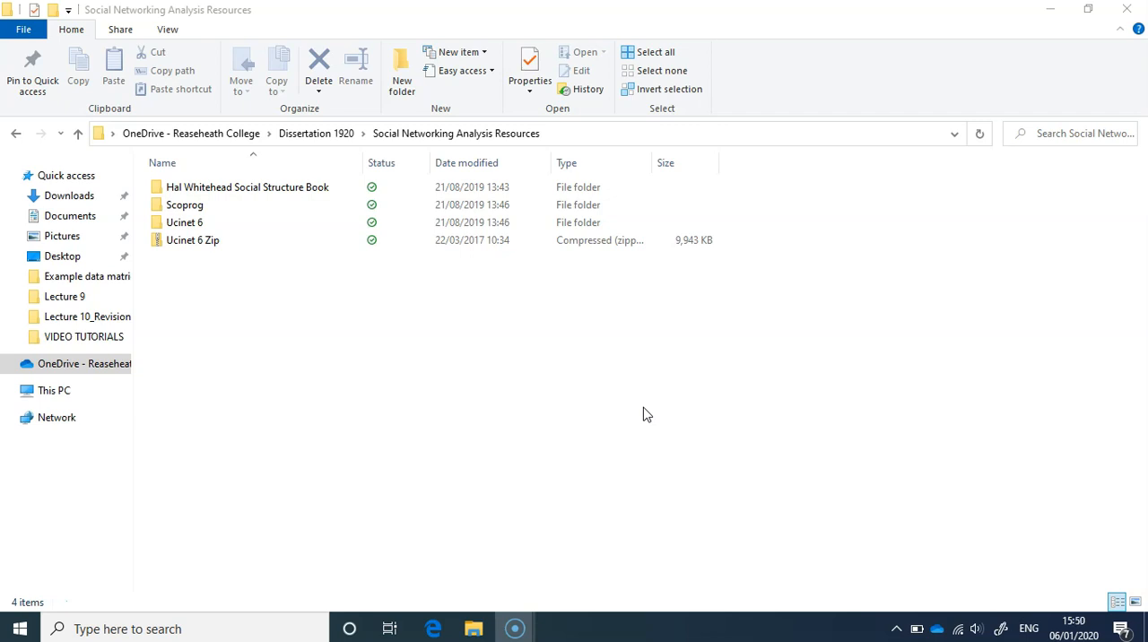
- Open the Ucinet 6 folder inside Social Networking Analysis Resources
left_click(406, 290)
left_click(231, 221)
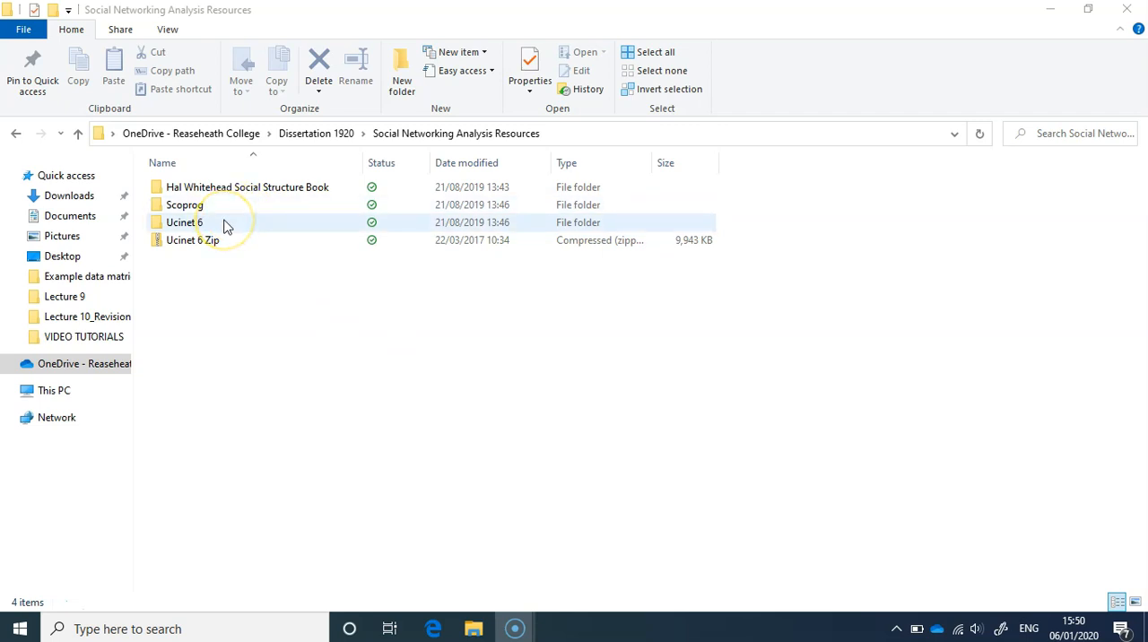
left_click(375, 304)
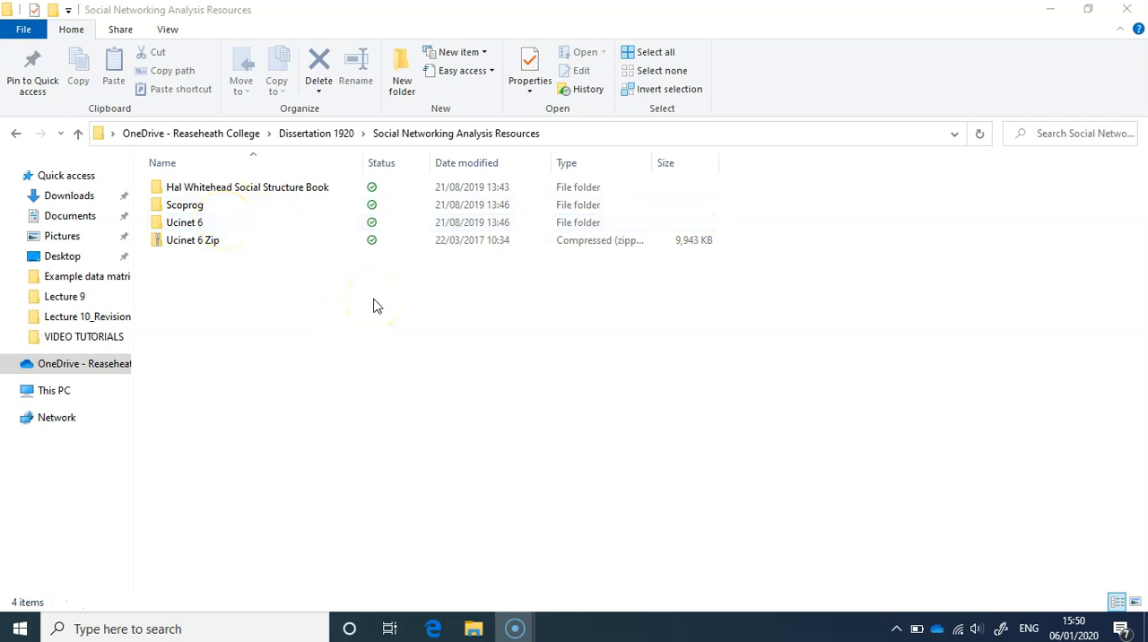
double_click(194, 222)
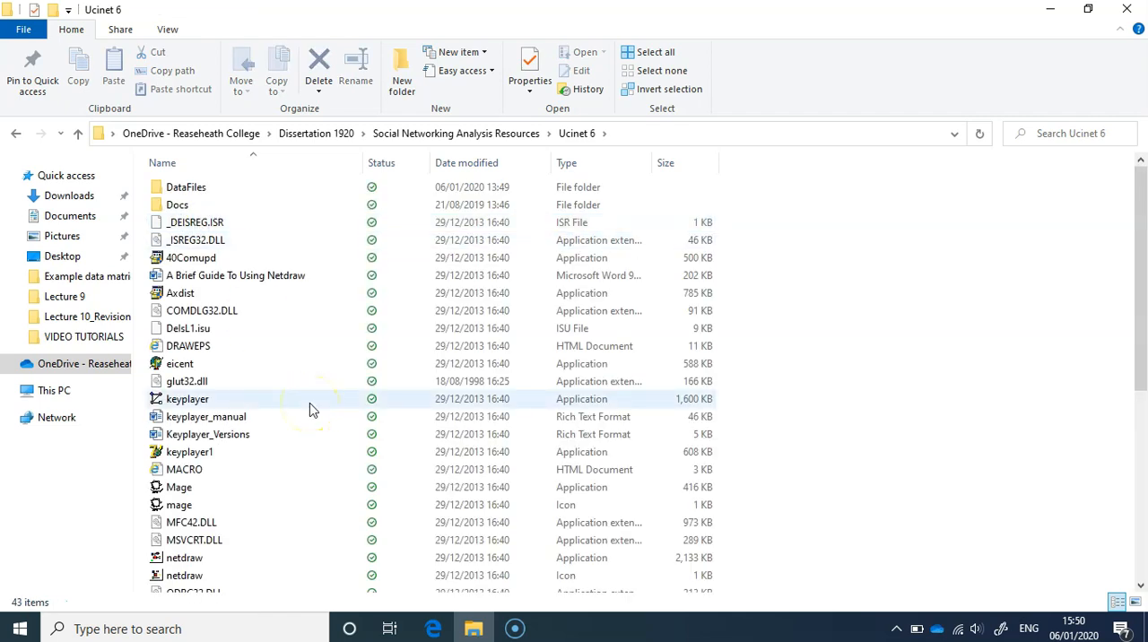
- Launch UCINET from the Uci6 application file and maximize its window, dismissing the startup notice
scroll(310, 406, "down", 2)
scroll(309, 405, "down", 3)
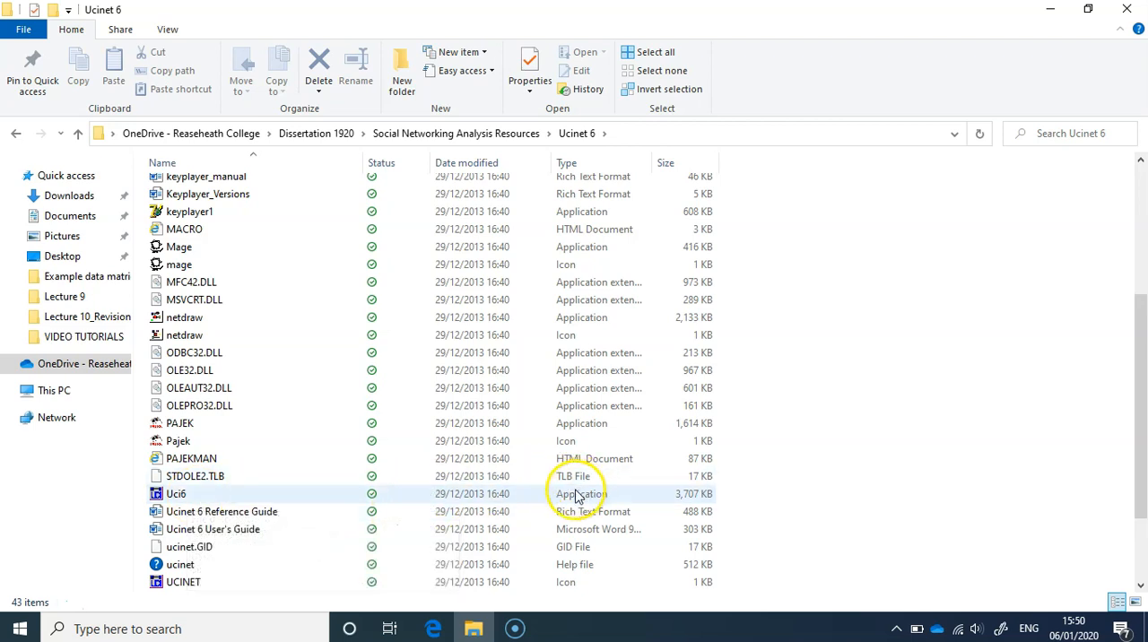
double_click(207, 499)
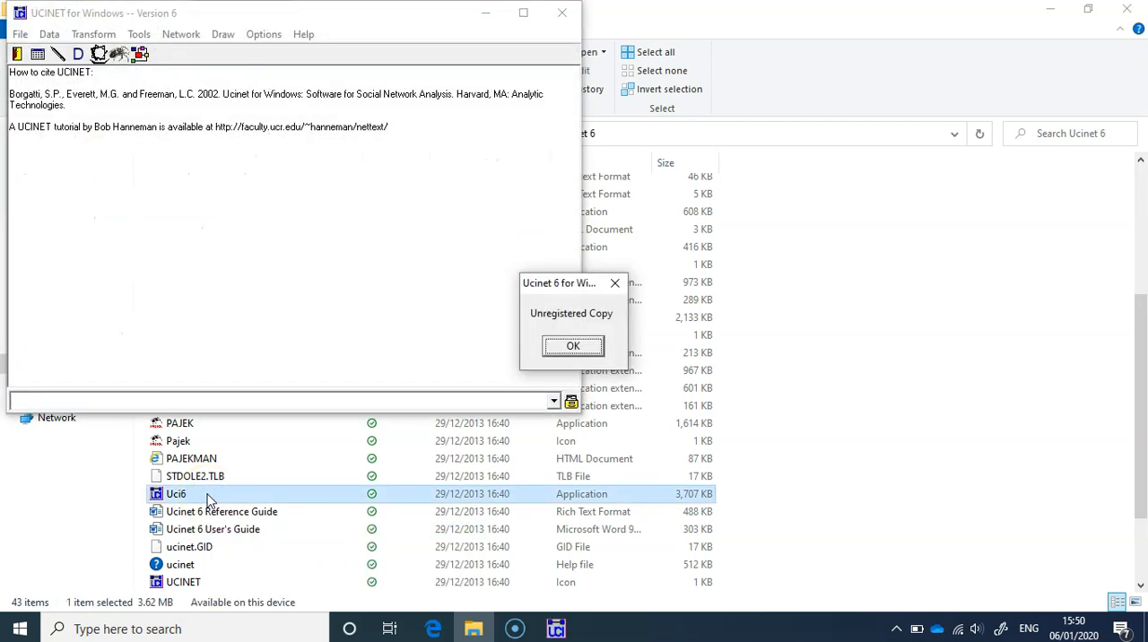
left_click(574, 347)
left_click(523, 13)
left_click(403, 371)
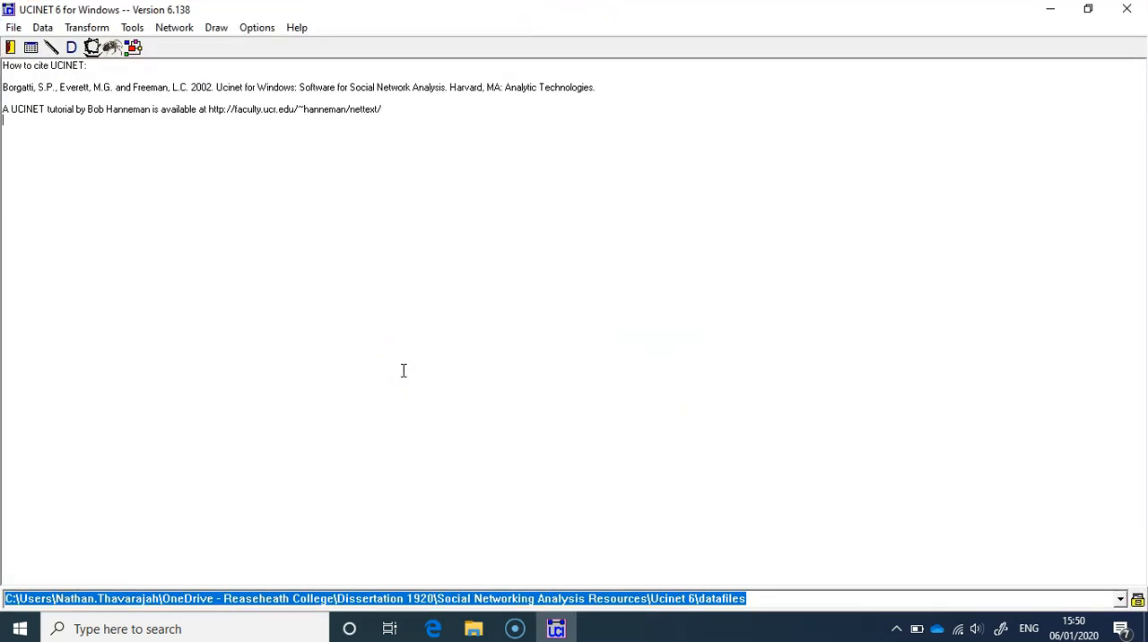
left_click(170, 111)
left_click(236, 190)
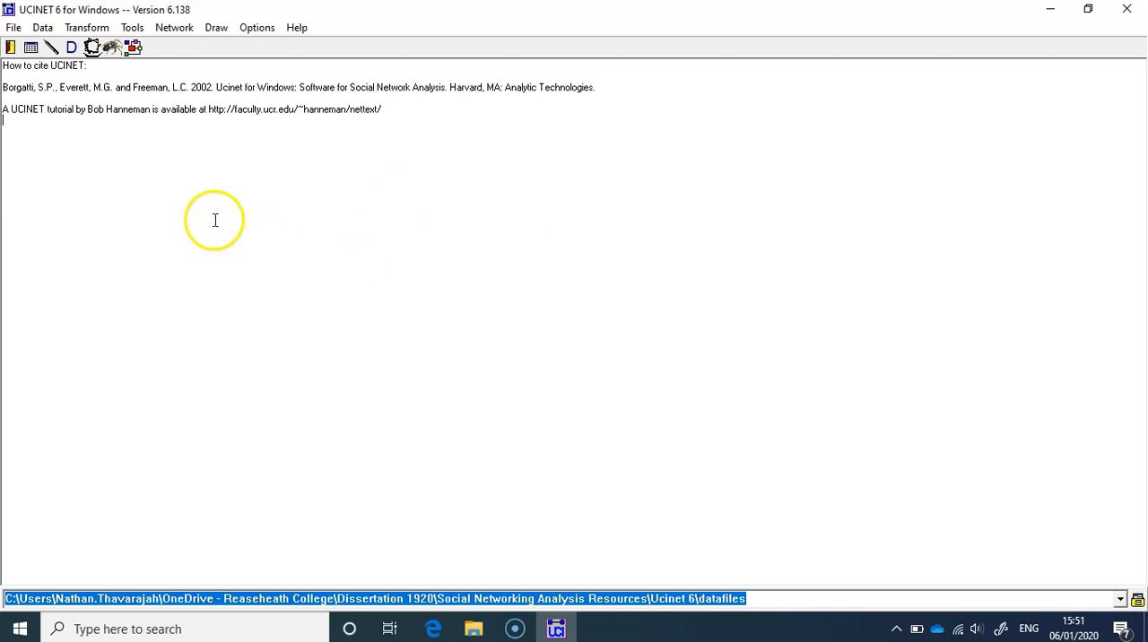
- Start an Excel matrix import and browse for the Excel file to import
left_click(14, 28)
left_click(41, 29)
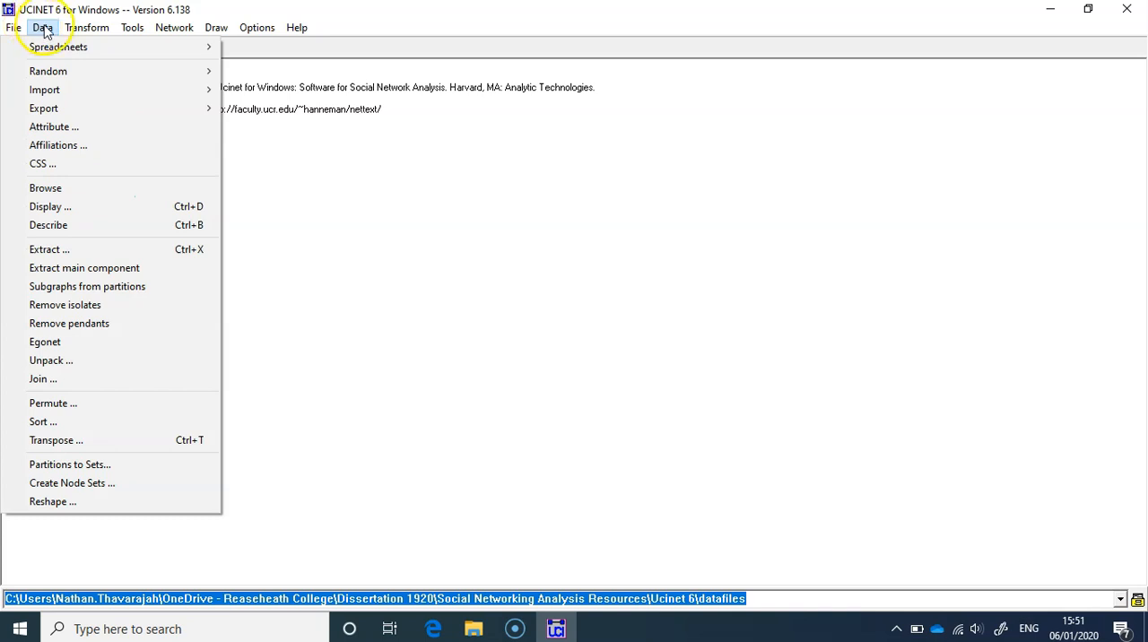
mouse_move(56, 89)
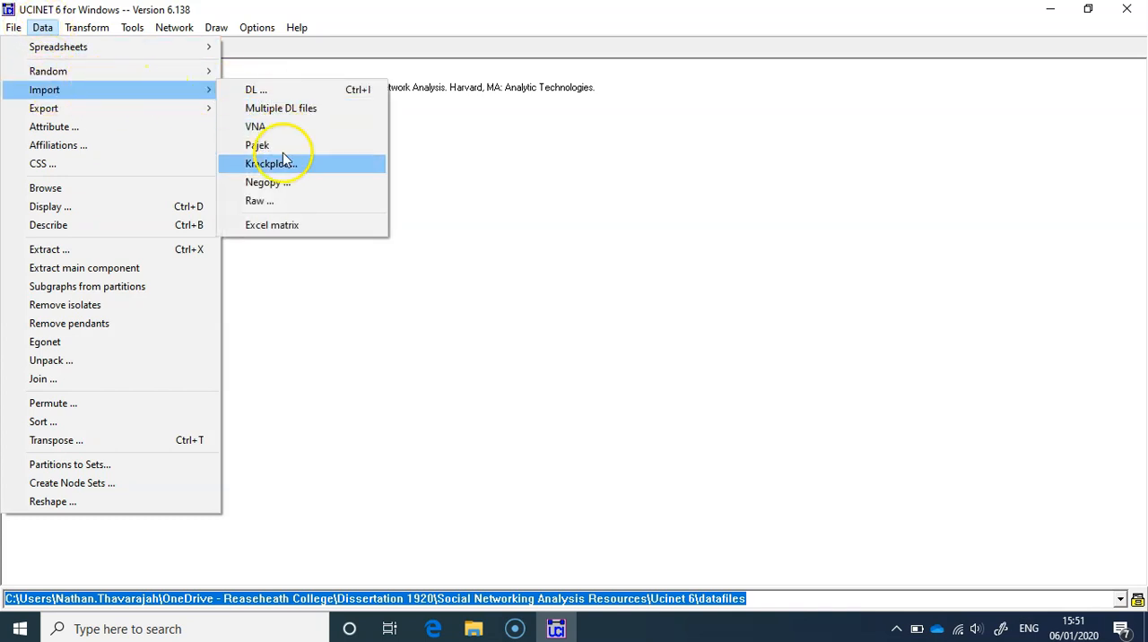
left_click(287, 227)
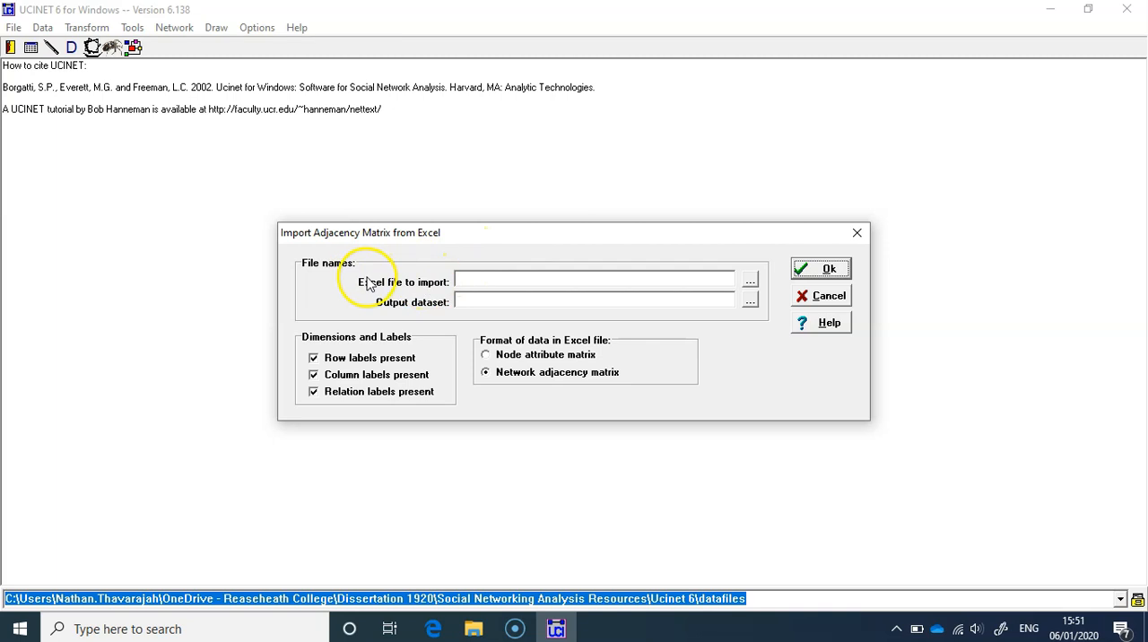
left_click(750, 282)
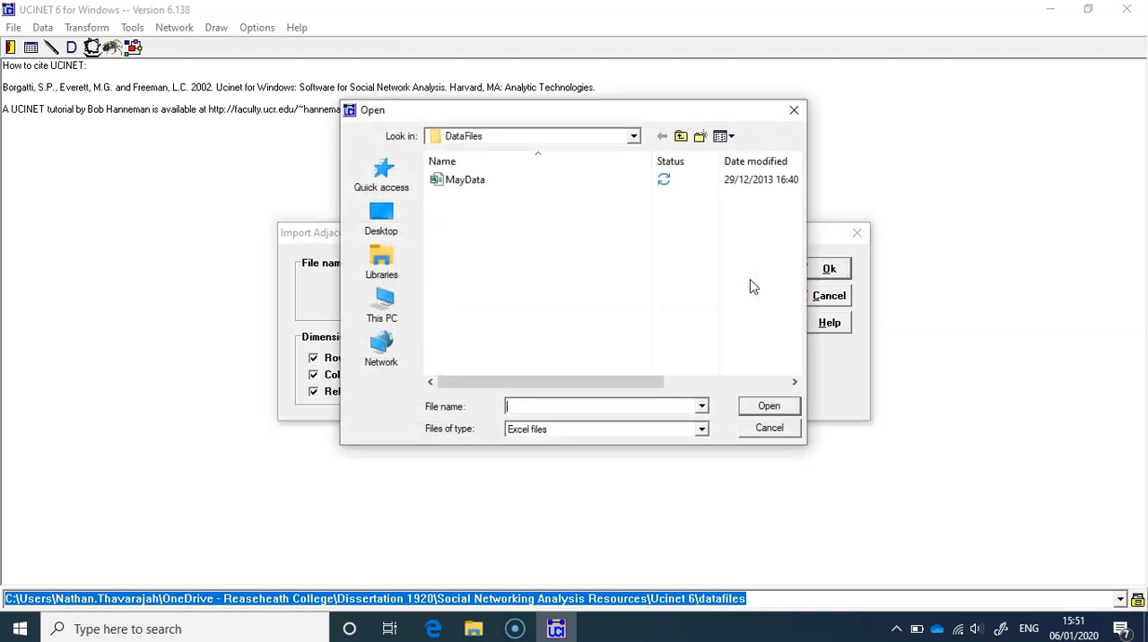
- Go up from the DataFiles folder to the OneDrive - Reaseheath College folder in the import file browser
left_click(681, 137)
left_click(681, 137)
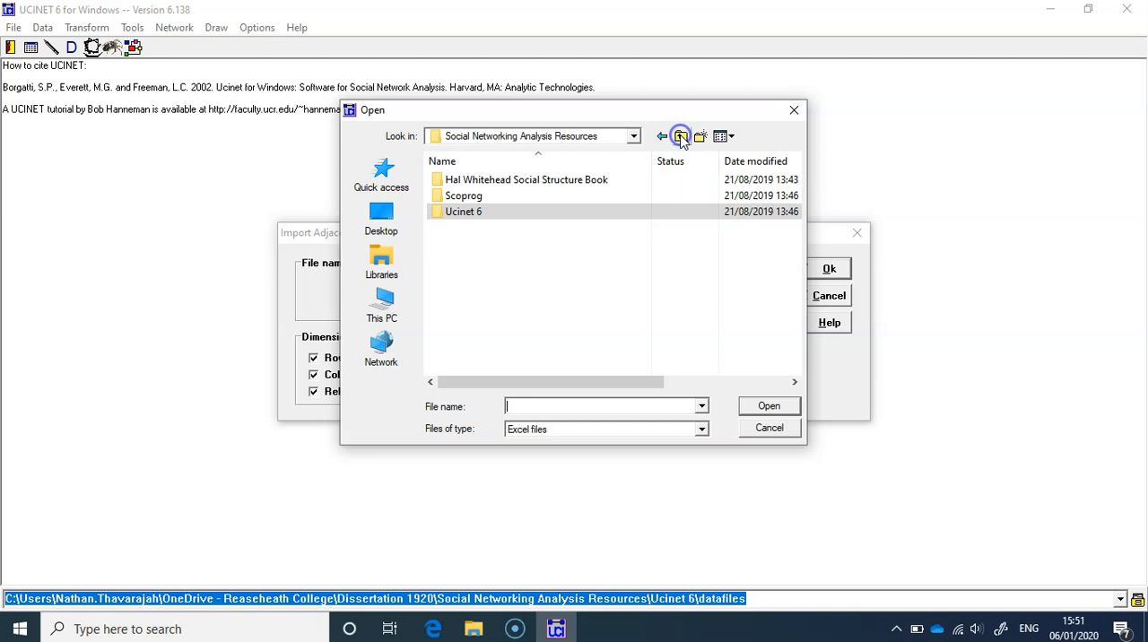
left_click(681, 136)
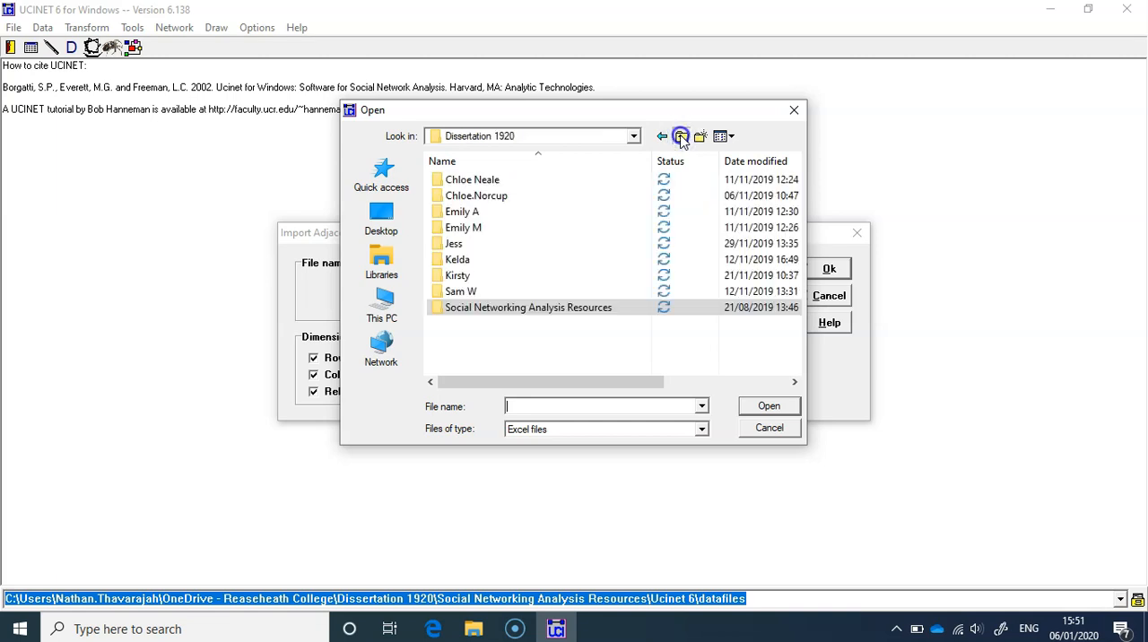
left_click(681, 136)
scroll(538, 278, "down", 2)
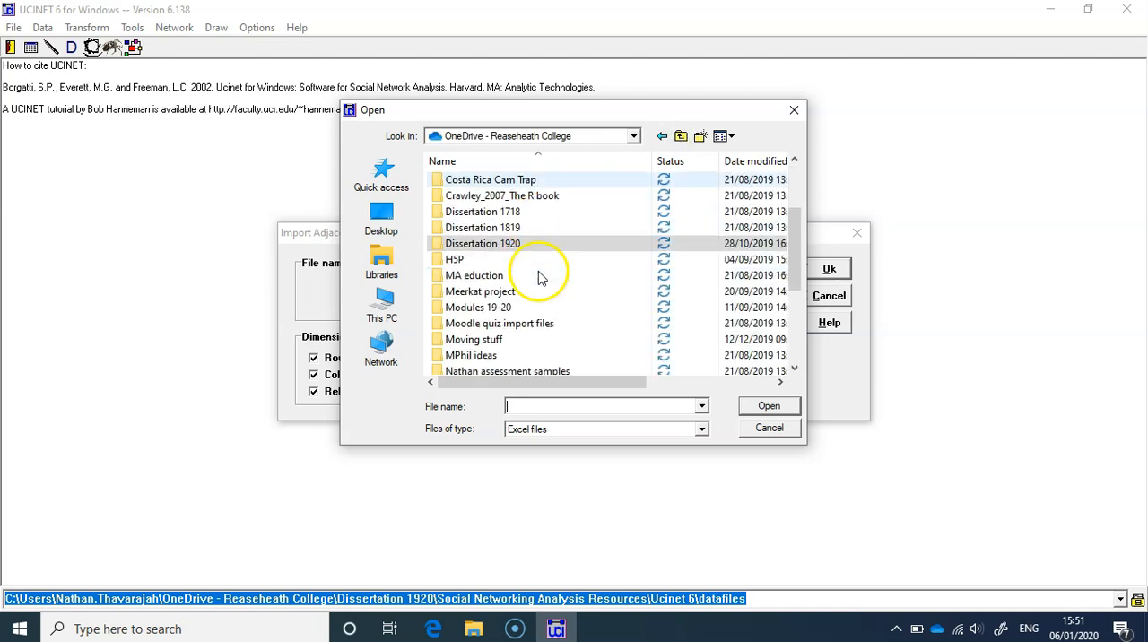
- Open the Example data matrices folder through Modules 19-20, RM_RC5509, RC5509 1920, Workshops and Social network stuff
double_click(489, 307)
double_click(469, 213)
left_click(456, 182)
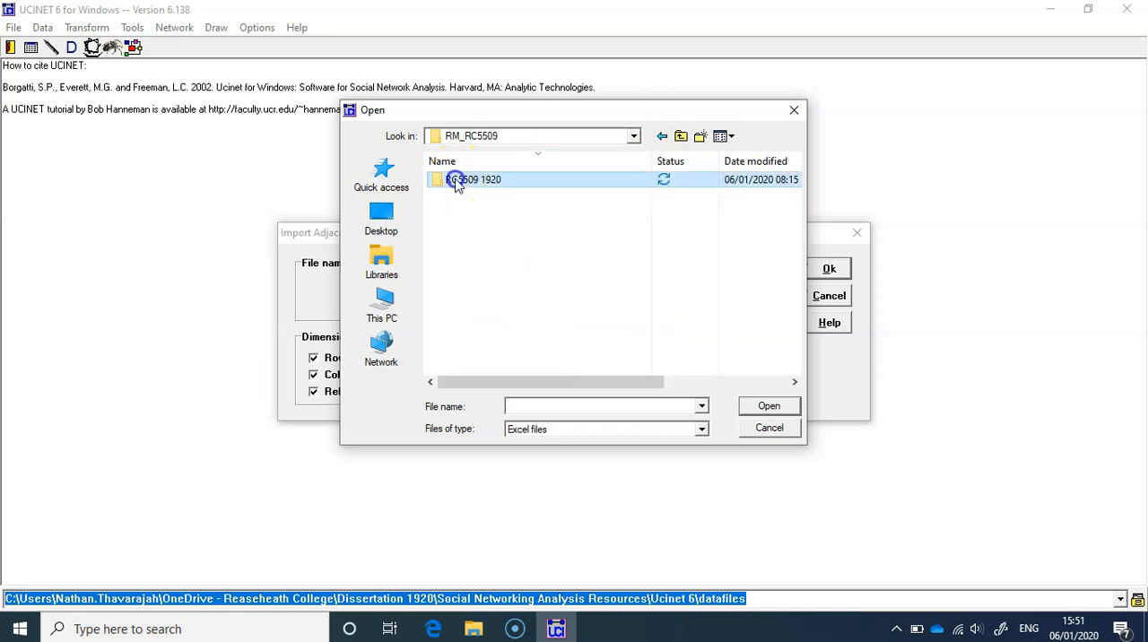
double_click(456, 181)
left_click(458, 229)
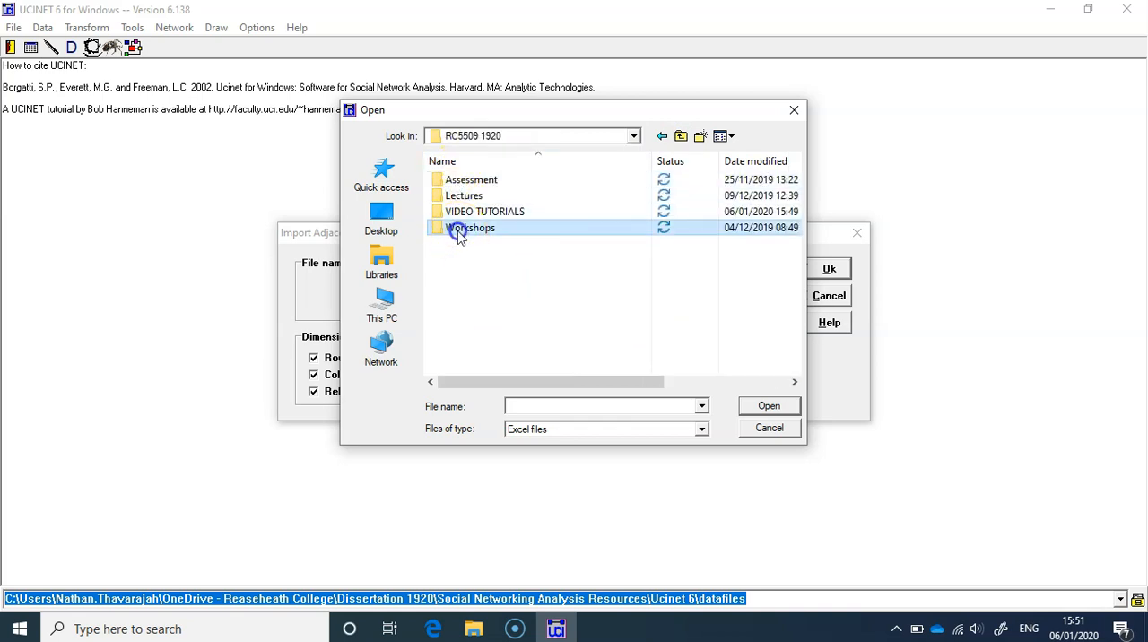
double_click(457, 230)
double_click(463, 195)
double_click(473, 192)
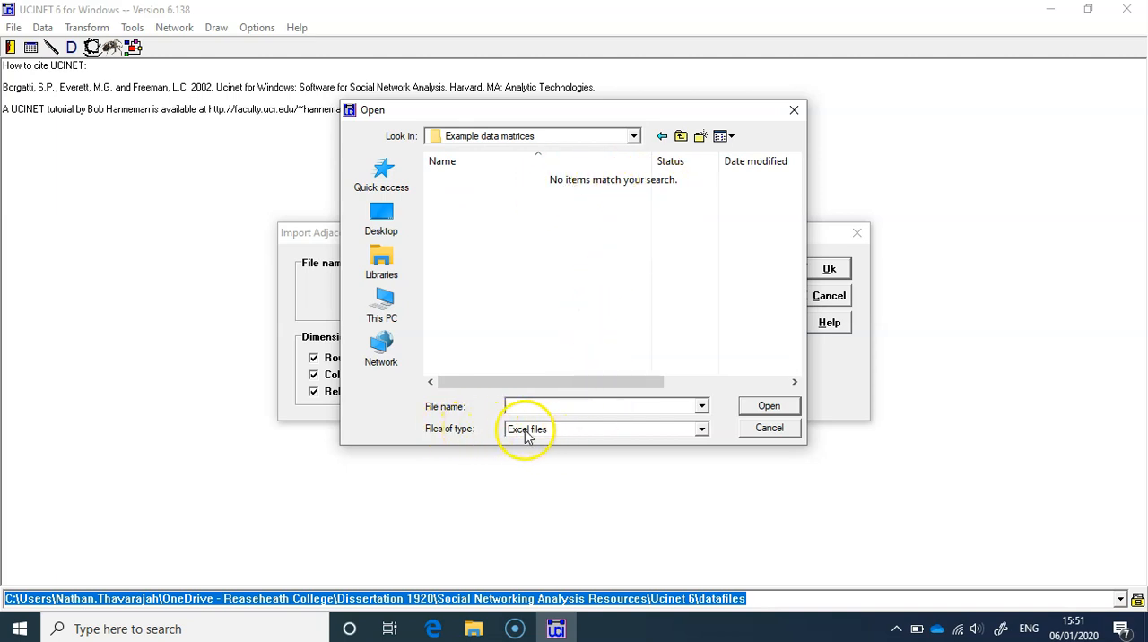
- Show all file types and choose Video tutorial matrix as the Excel file to import
left_click(702, 430)
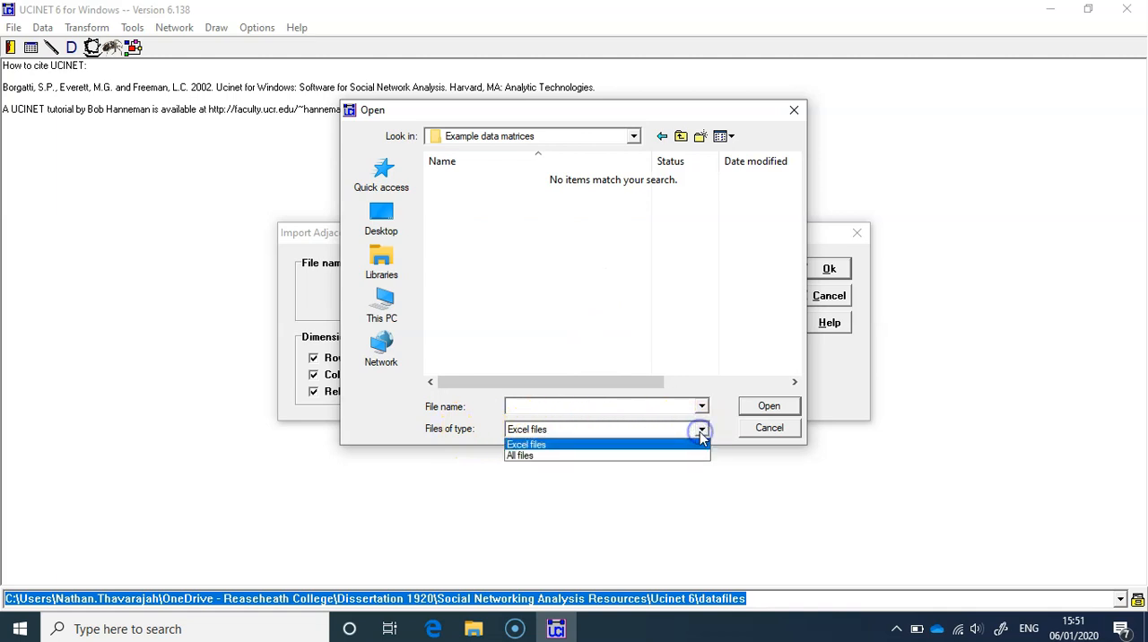
left_click(572, 457)
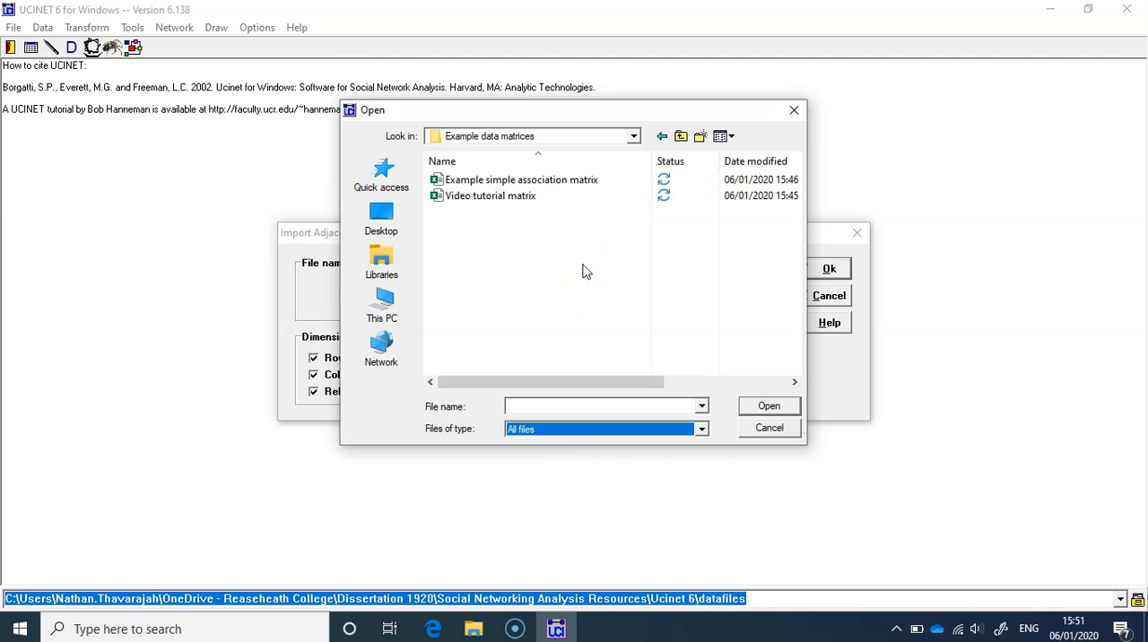
double_click(492, 196)
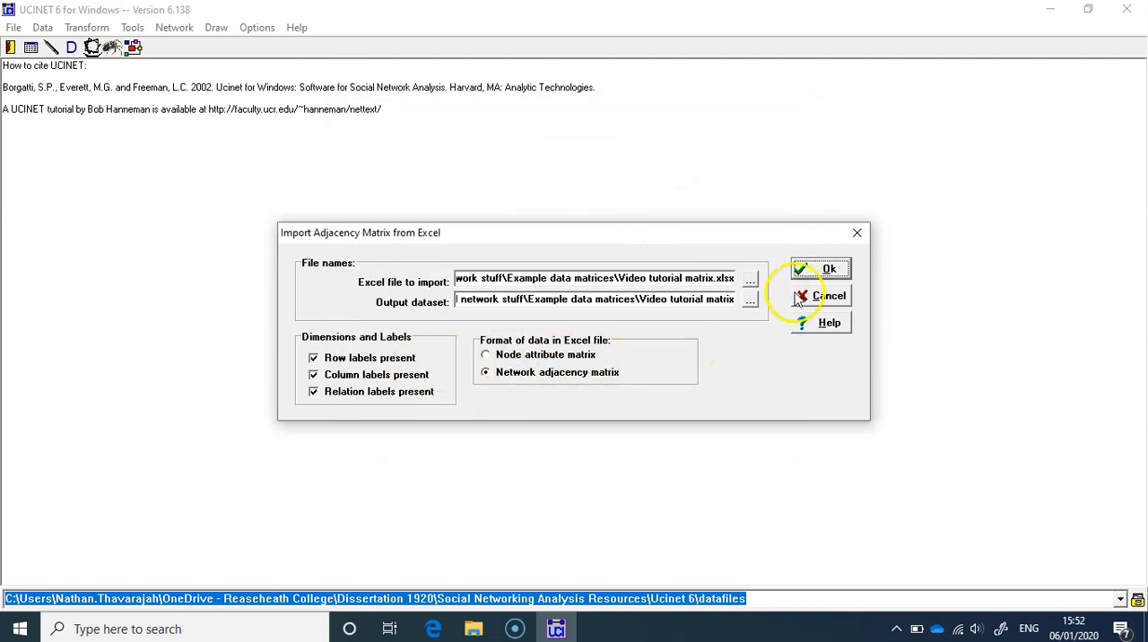
- Import Video tutorial matrix as a network adjacency matrix and close the resulting output log
left_click(820, 271)
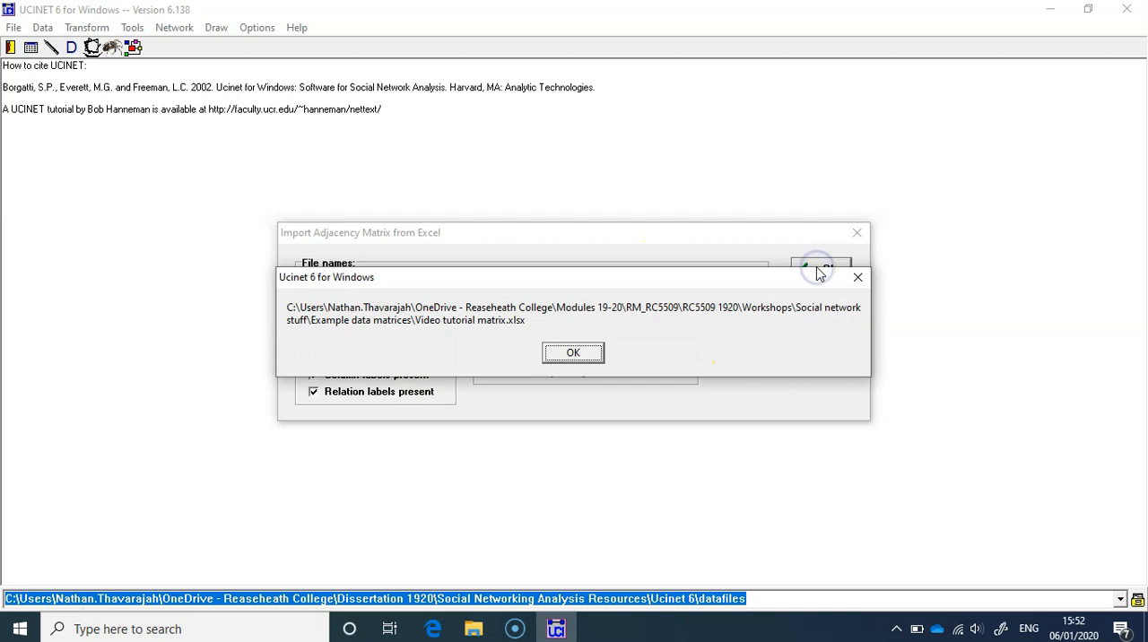
left_click(575, 355)
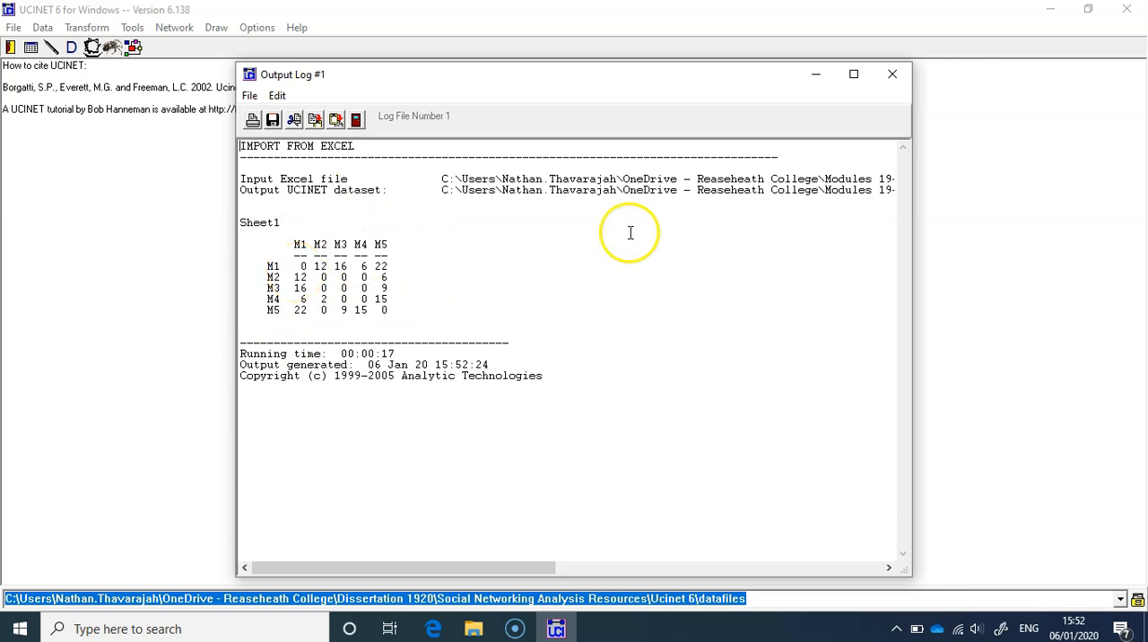
left_click(898, 71)
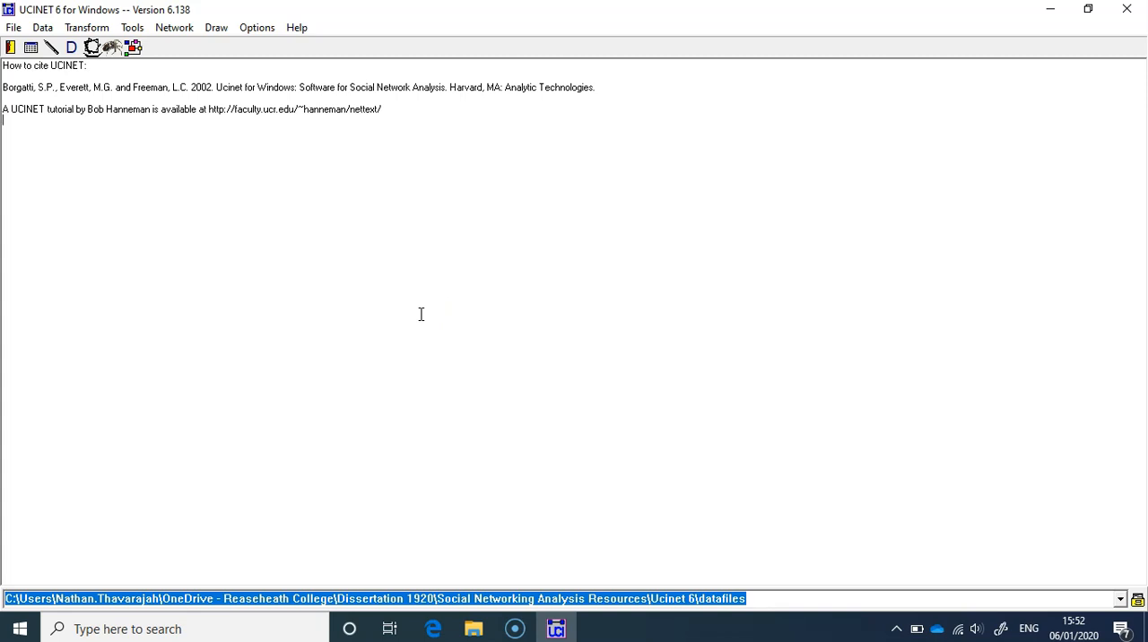
- Start a Degree centrality analysis and browse for its input dataset
left_click(176, 28)
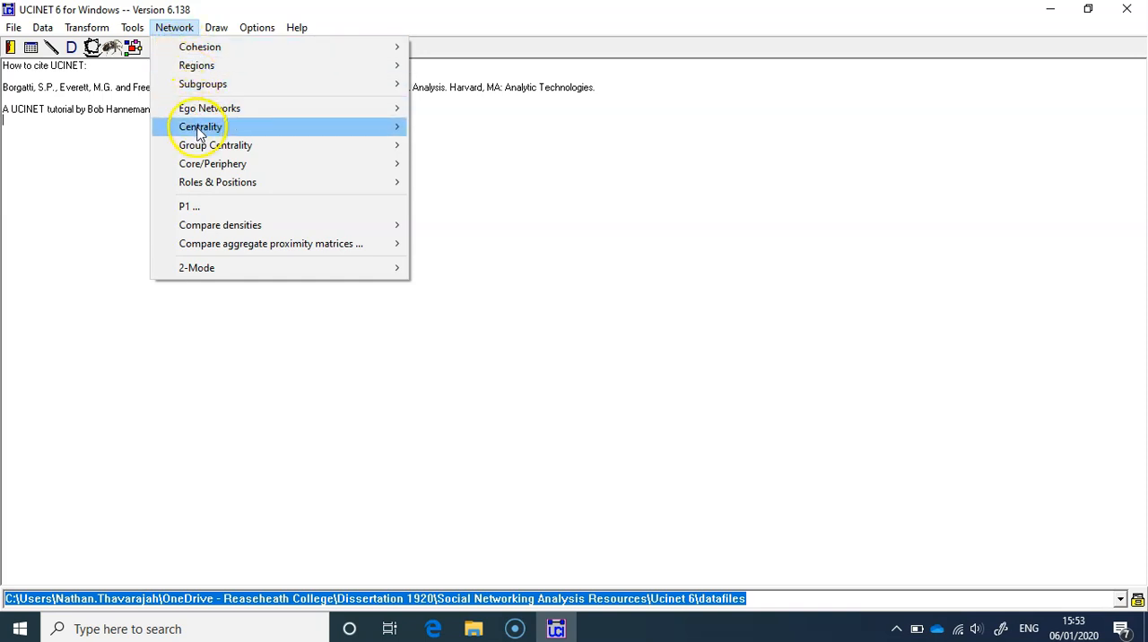
mouse_move(199, 132)
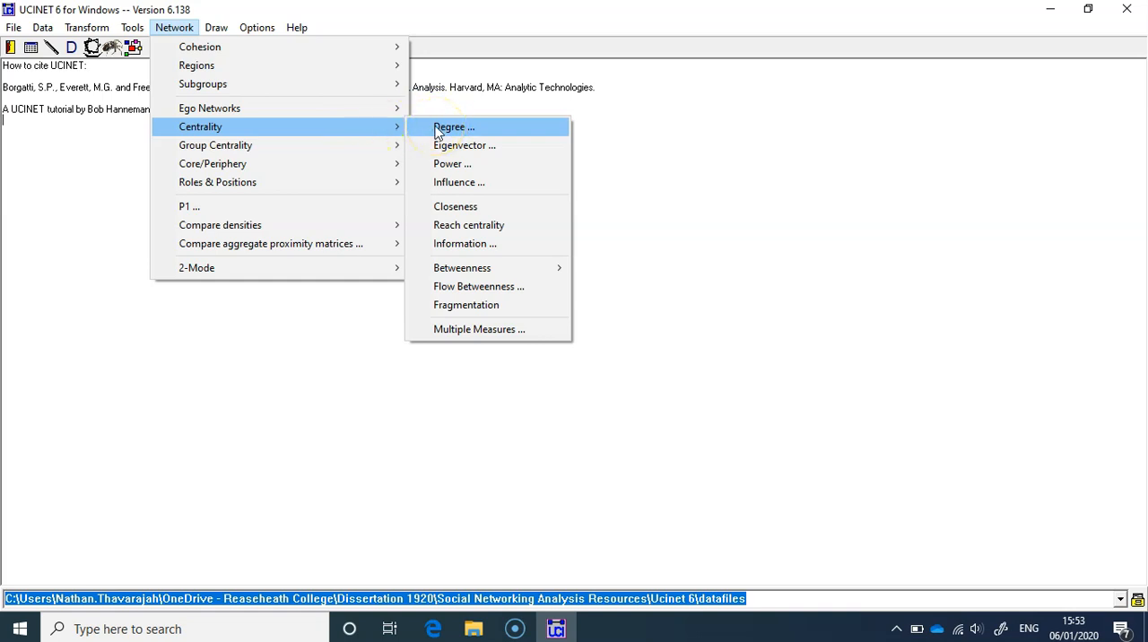
left_click(438, 131)
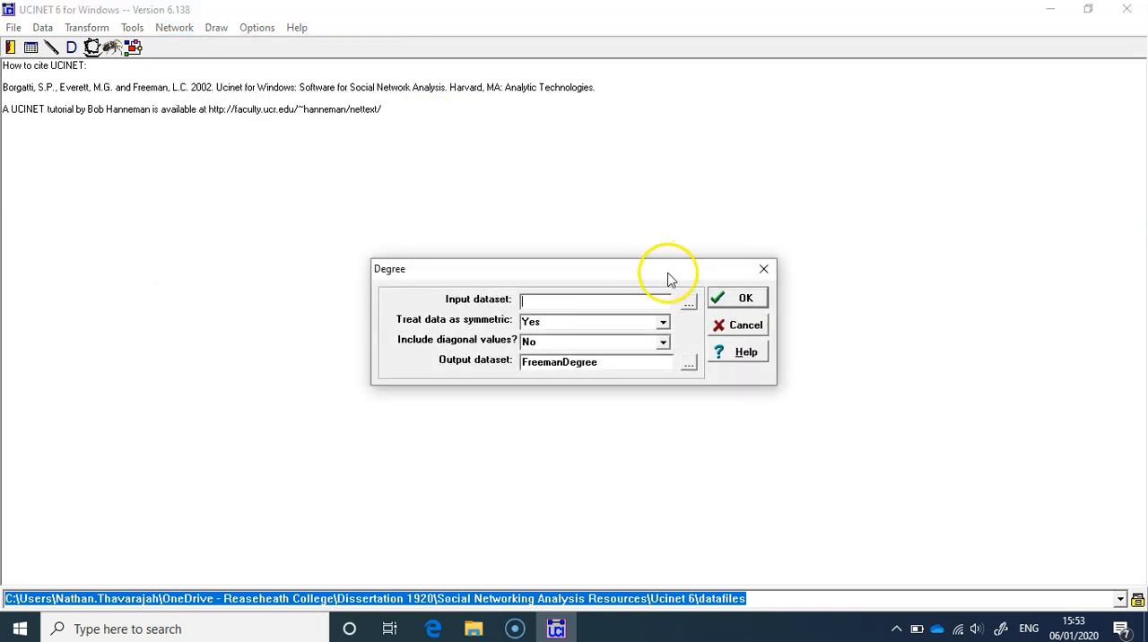
left_click(688, 302)
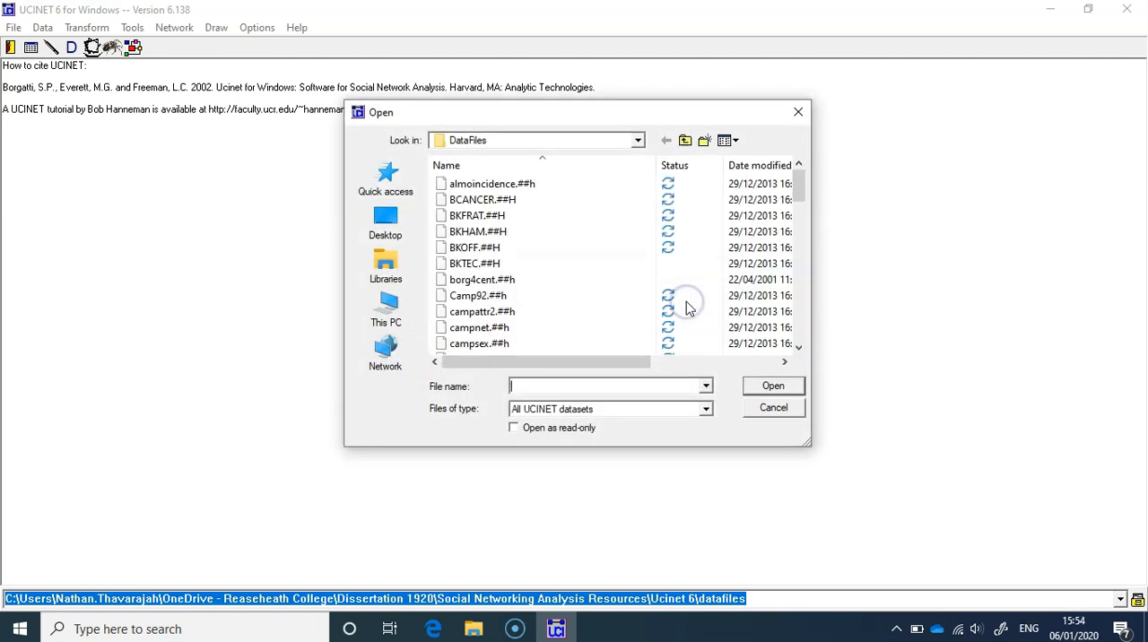
- Navigate up from DataFiles to the OneDrive - Reaseheath College folder to locate the Degree input dataset
left_click(684, 142)
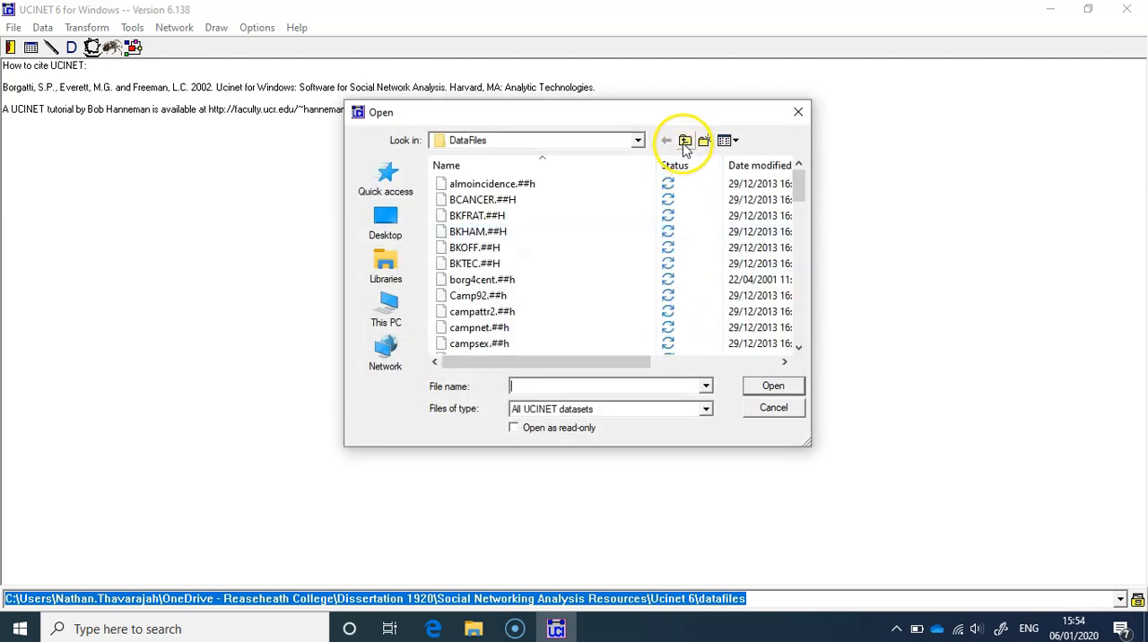
left_click(684, 142)
left_click(684, 142)
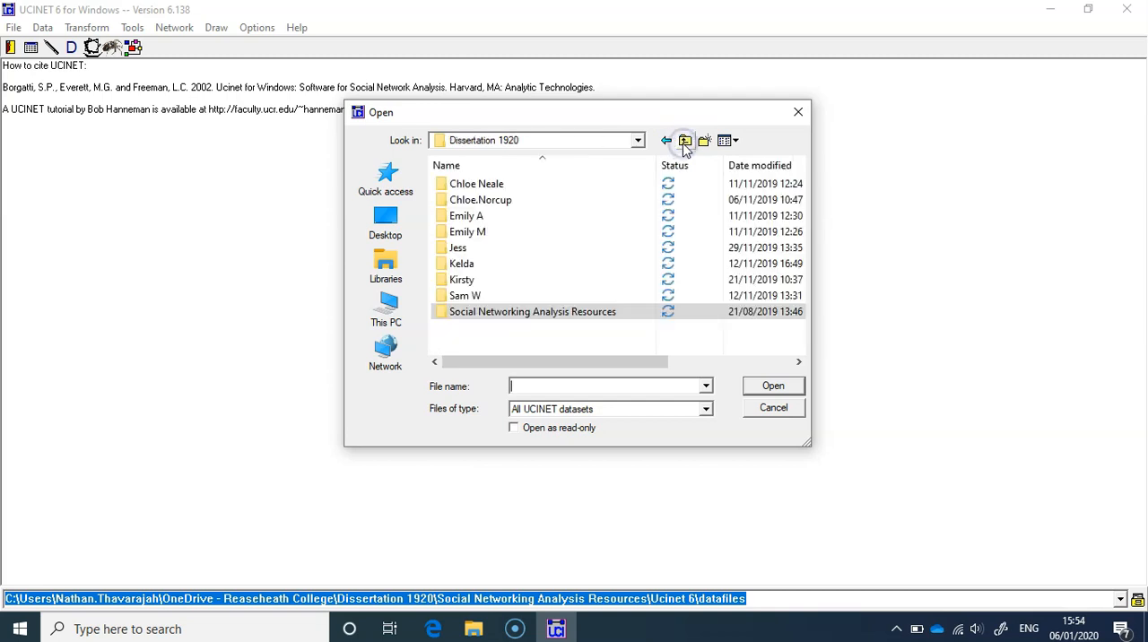
left_click(684, 142)
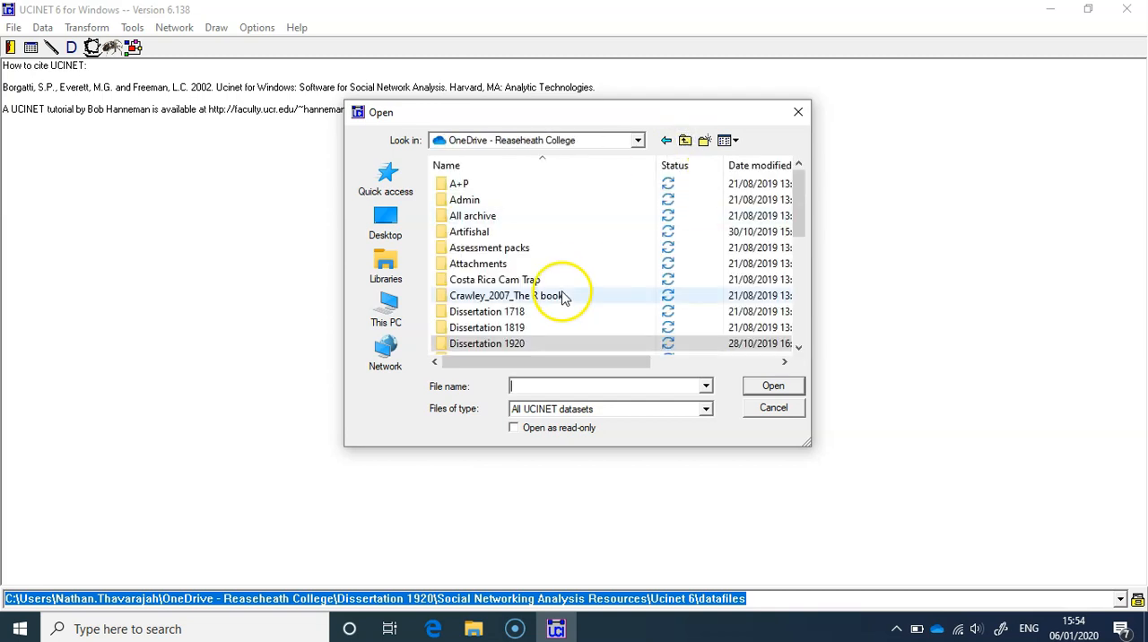
scroll(562, 297, "down", 2)
- Select Video tutorial matrix.##h from Modules 19-20, RM_RC5509, RC5509 1920, Workshops, Social network stuff, Example data matrices as the Degree input dataset
double_click(502, 311)
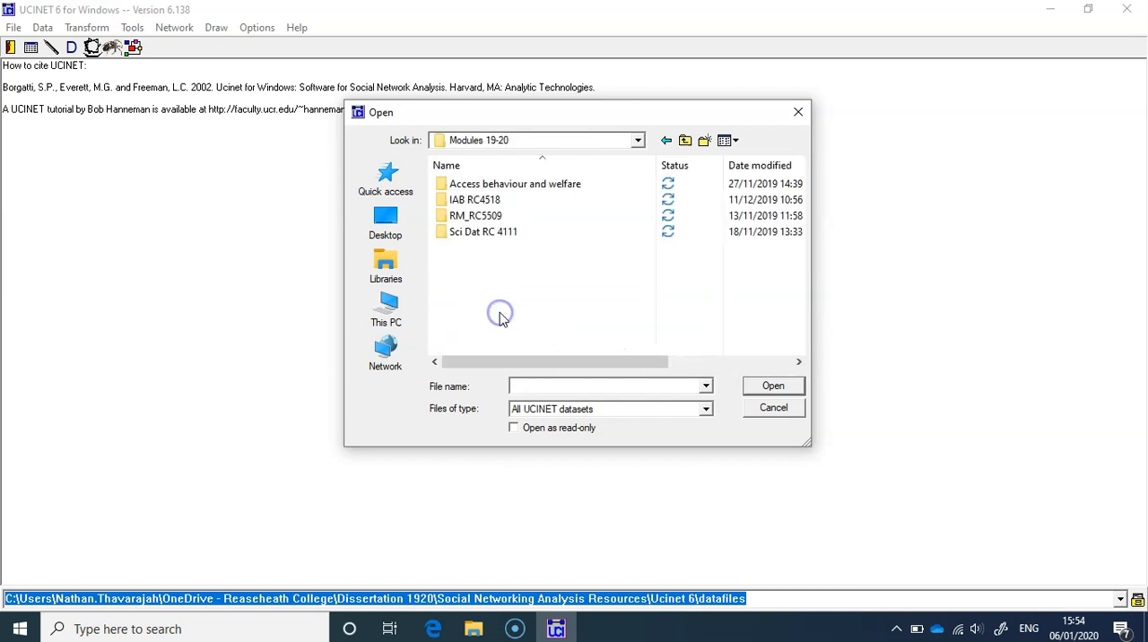
double_click(484, 215)
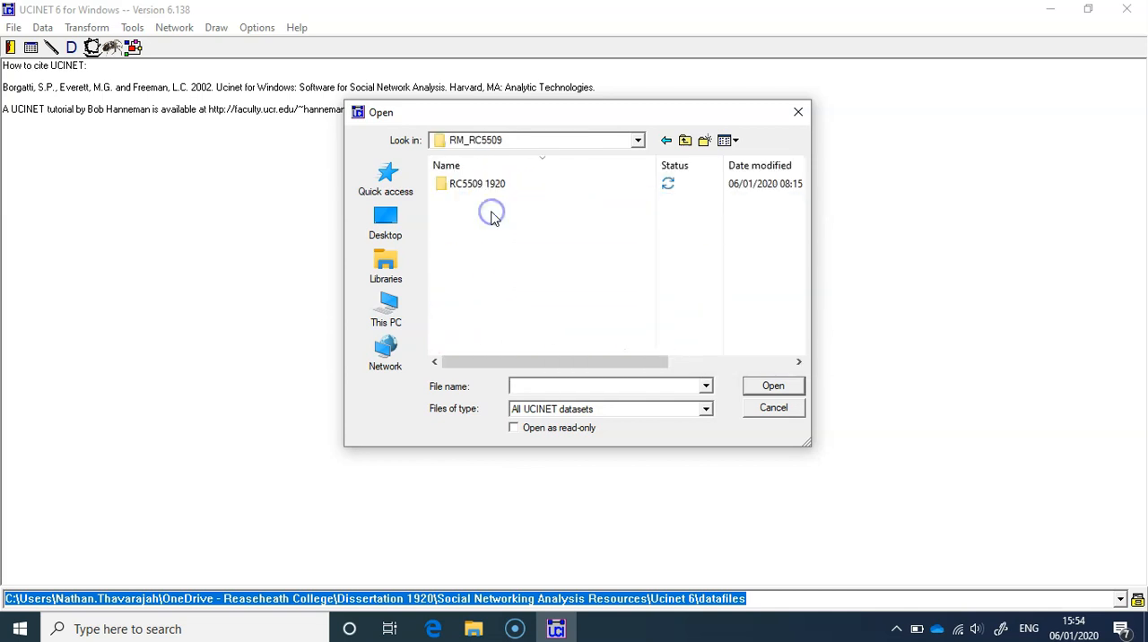
double_click(470, 183)
double_click(475, 233)
left_click(470, 202)
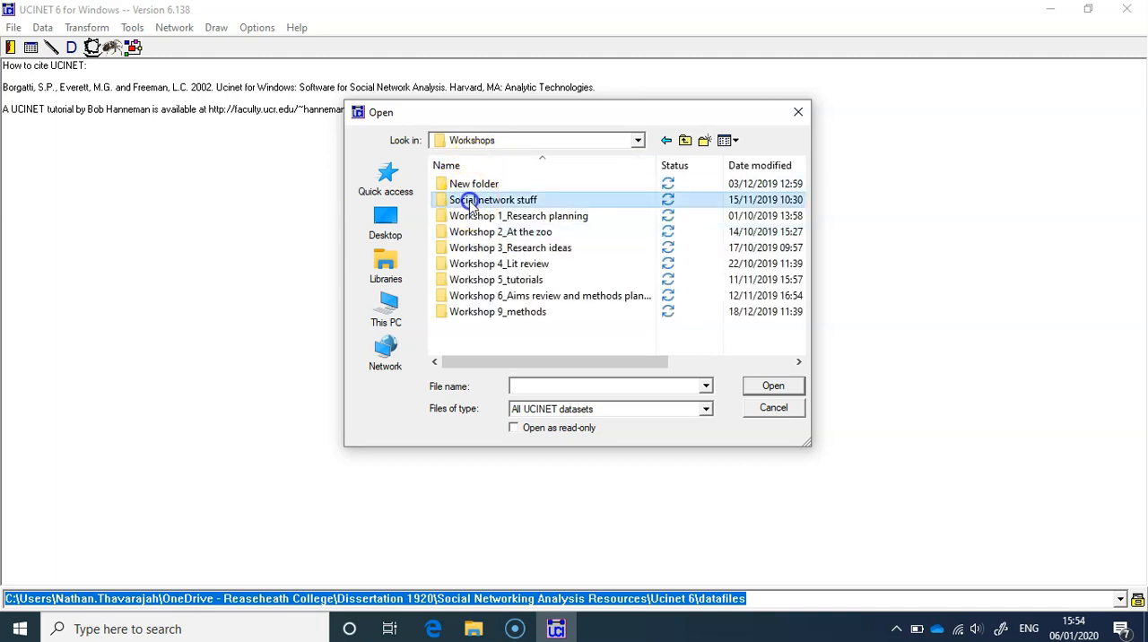
double_click(470, 202)
double_click(489, 190)
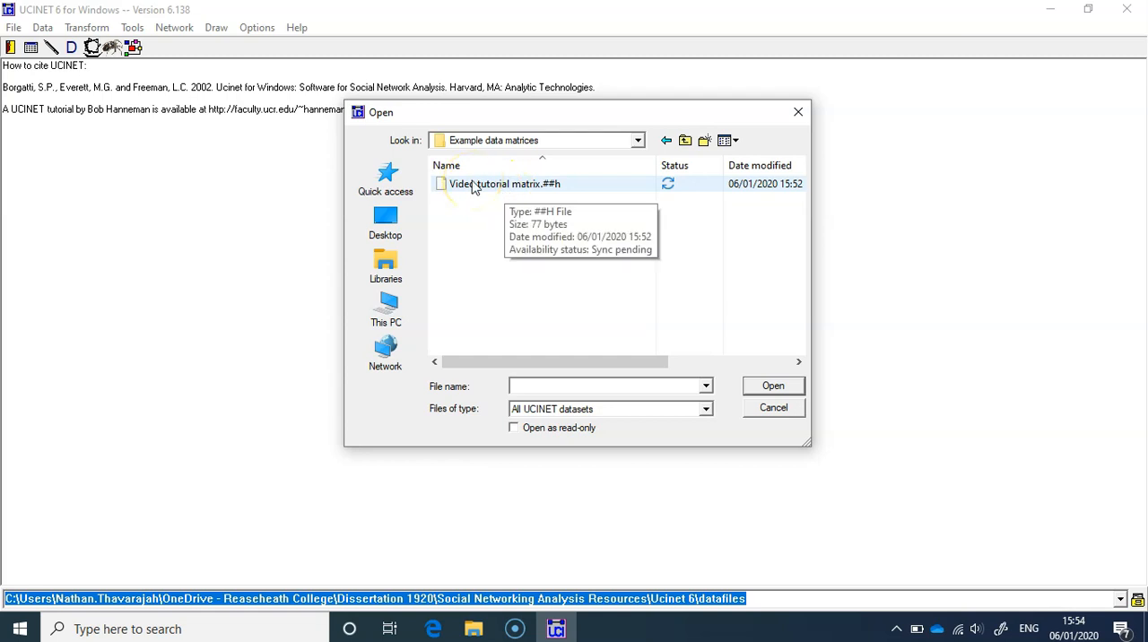
double_click(473, 185)
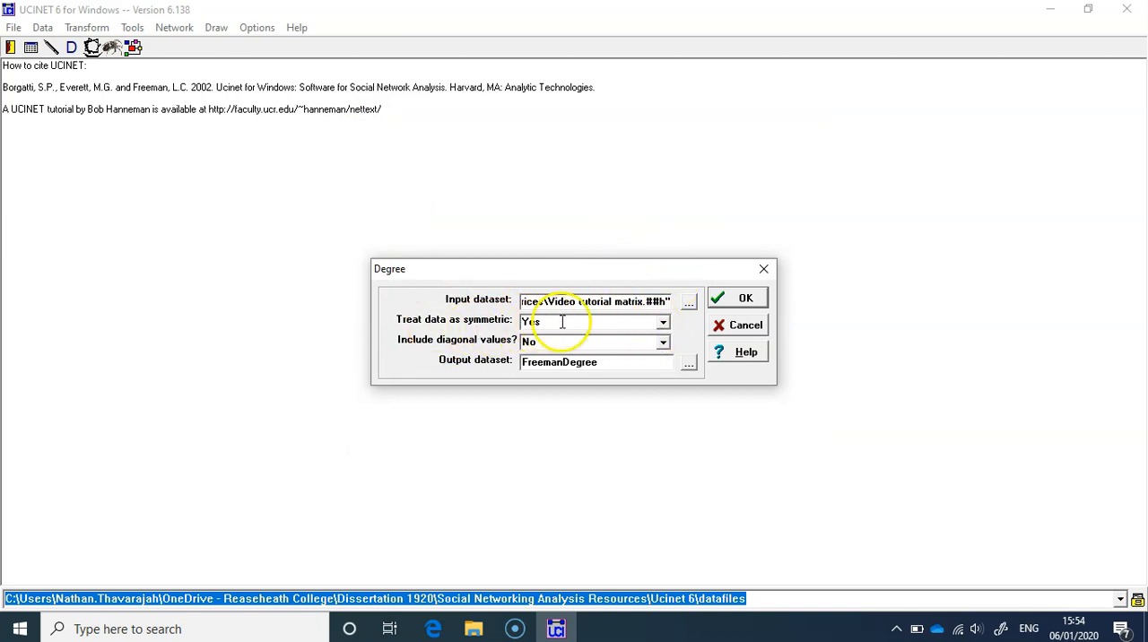
- Run the Degree analysis with the data treated as symmetric, diagonal values excluded and FreemanDegree as the output dataset
left_click(660, 325)
left_click(661, 326)
left_click(591, 321)
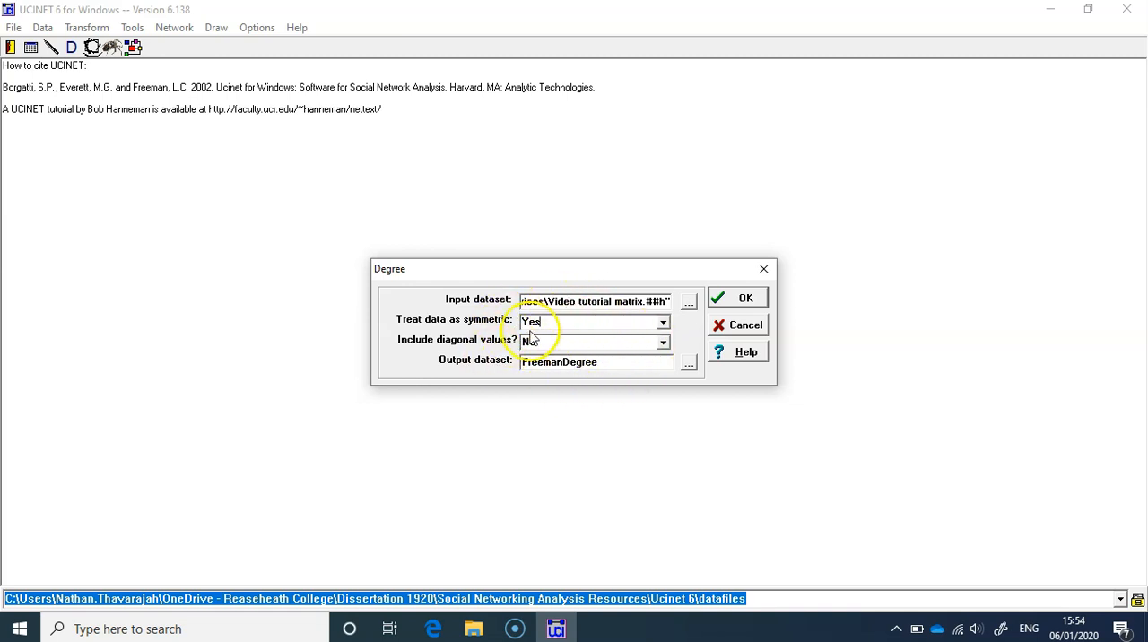
left_click(744, 301)
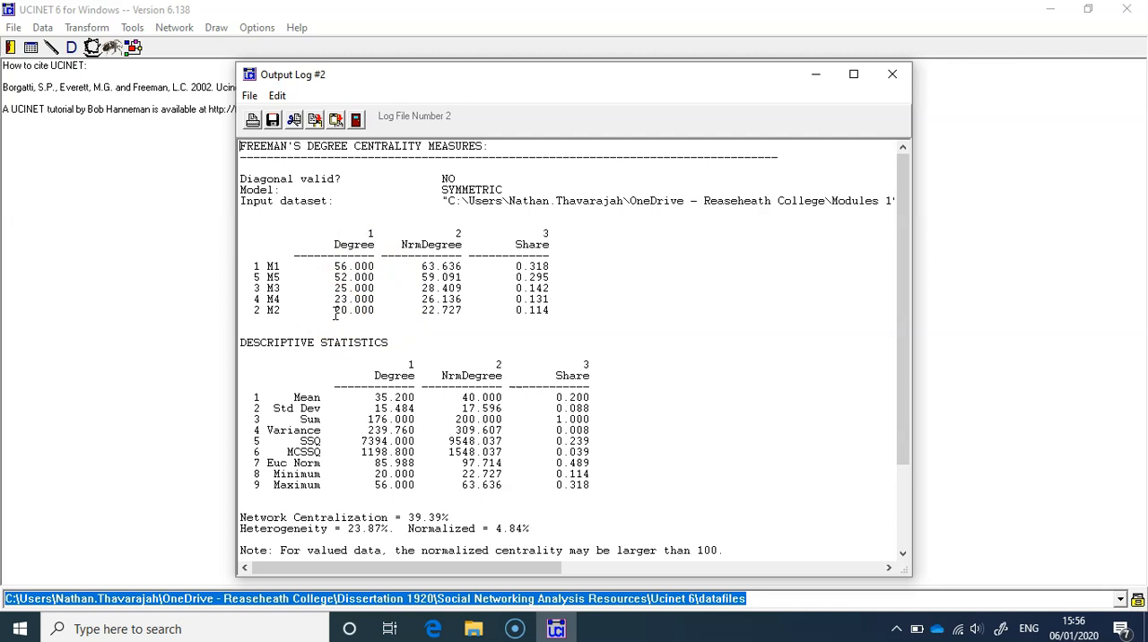
- Start saving the degree centrality output log as a text file in the Example data matrices folder
left_click(250, 96)
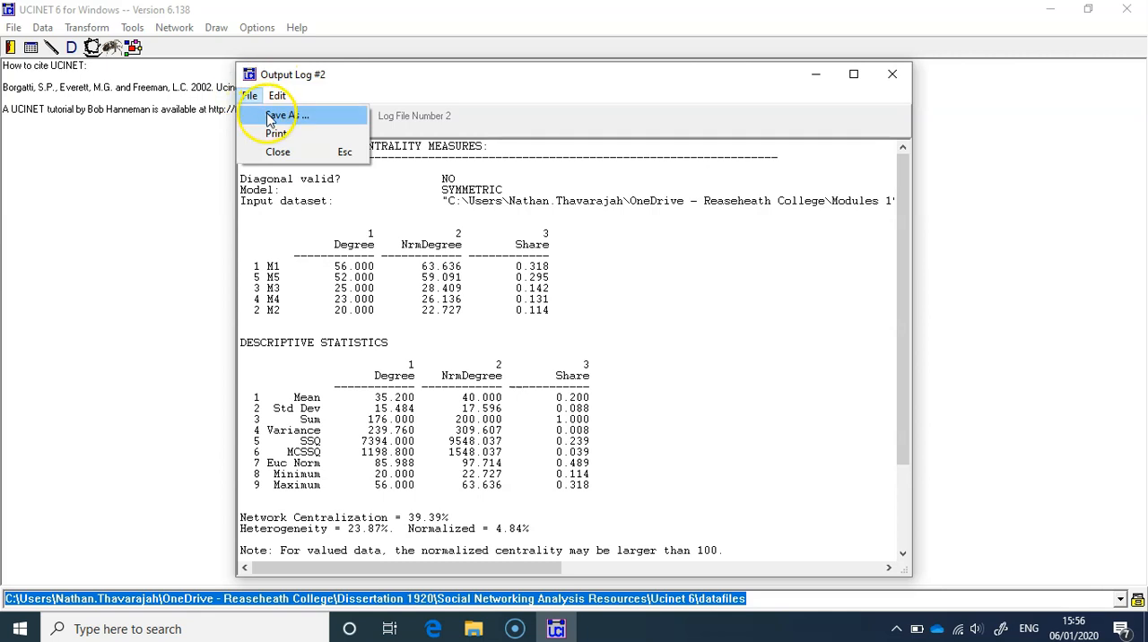
left_click(285, 116)
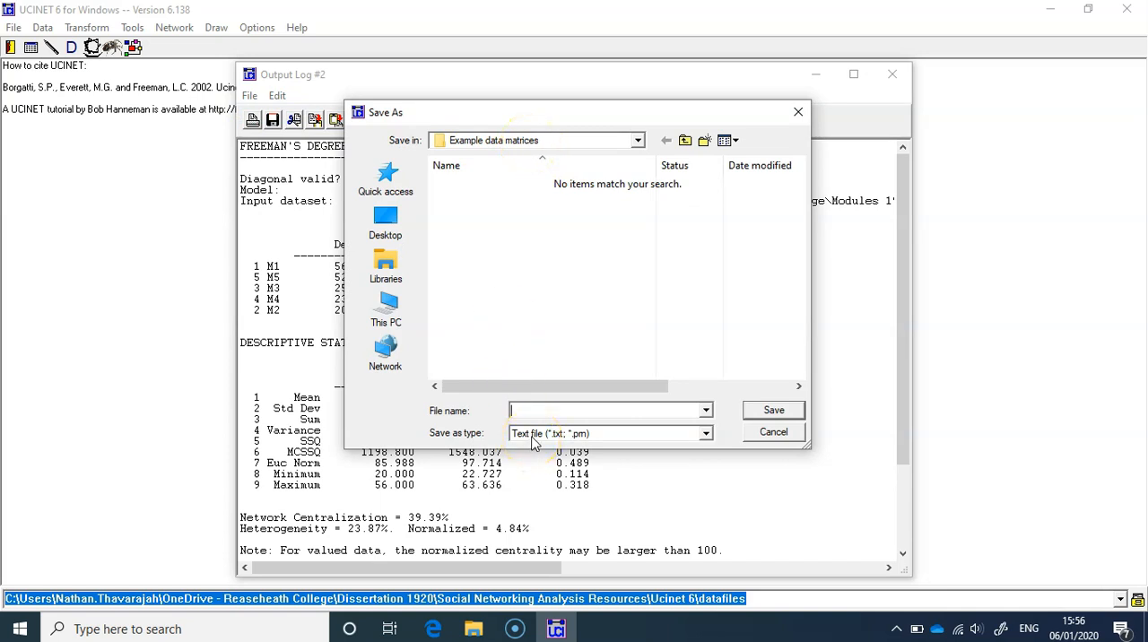
left_click(705, 434)
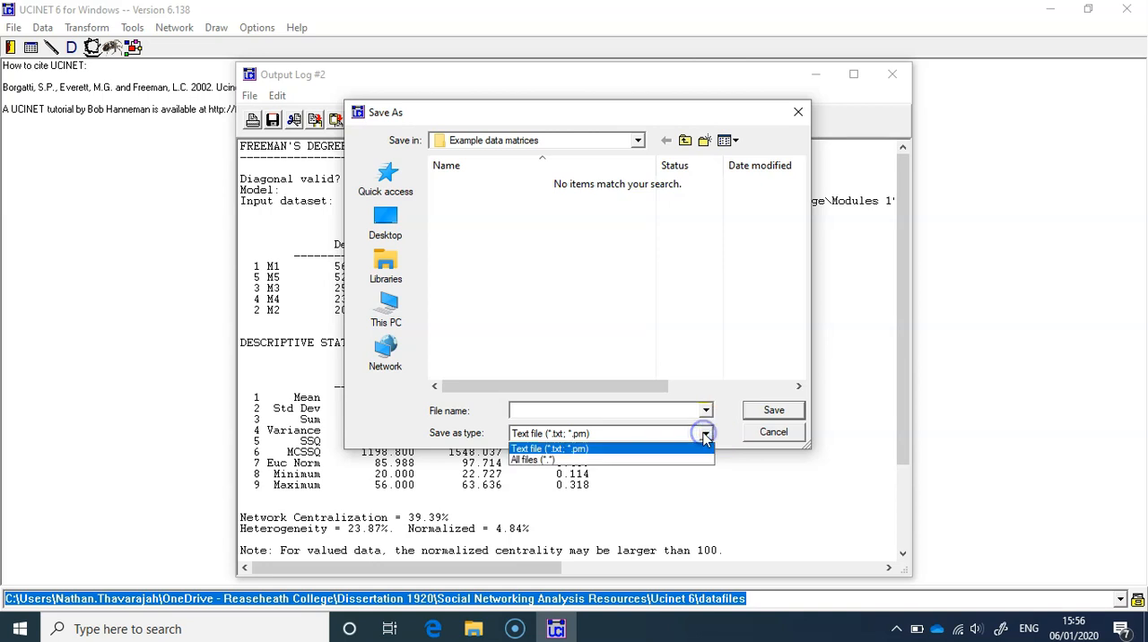
left_click(705, 434)
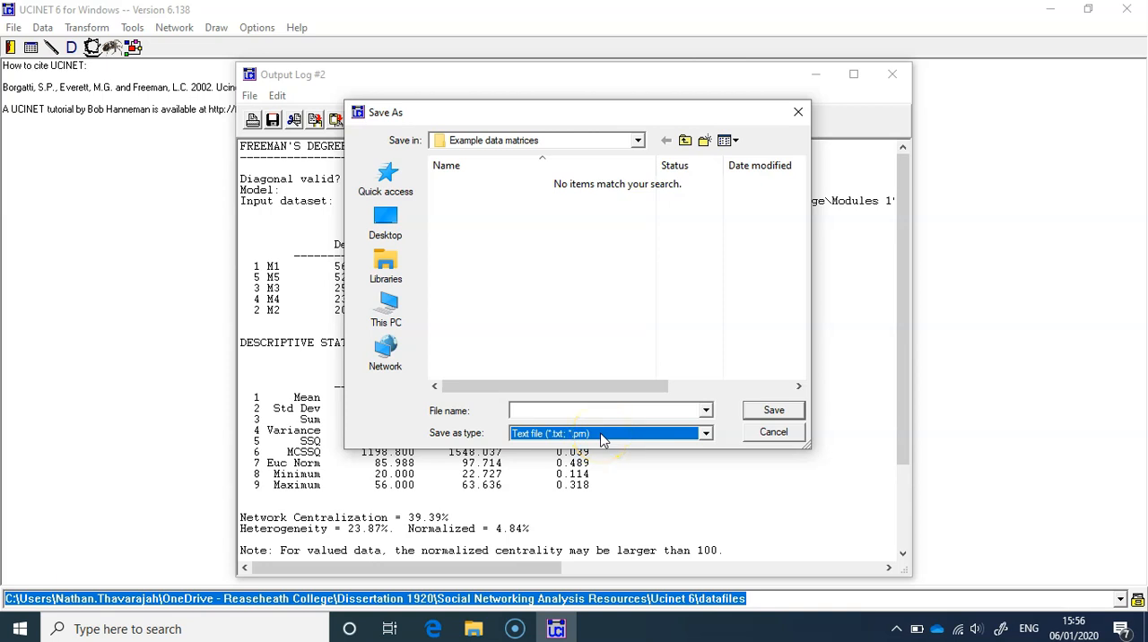
left_click(767, 413)
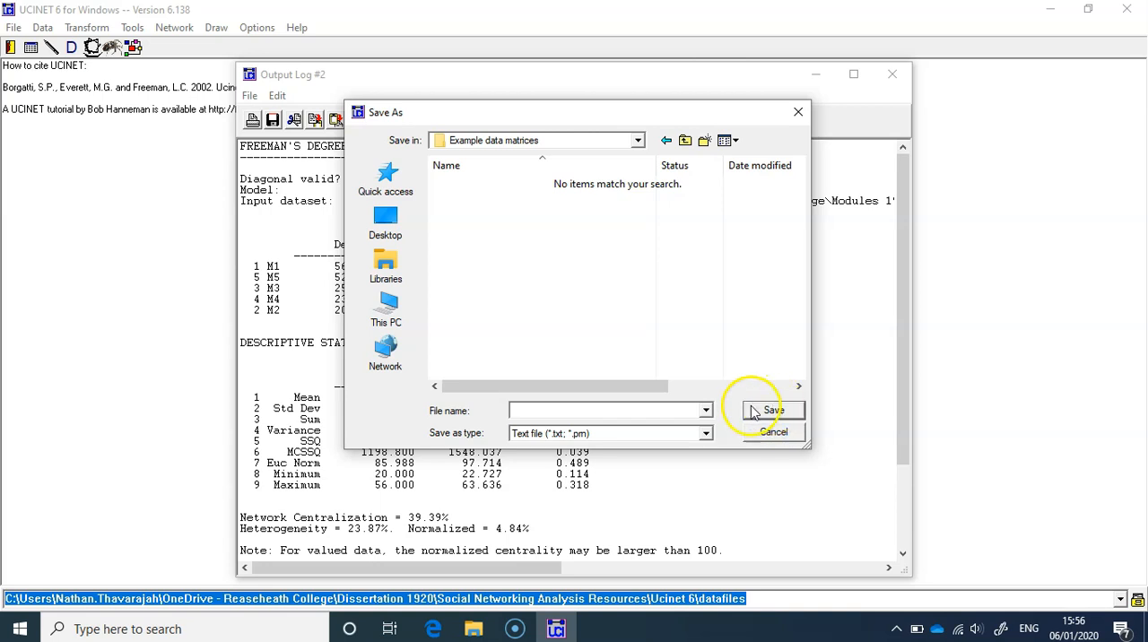
- Name the output log file Association matrix example output and save it
left_click(557, 413)
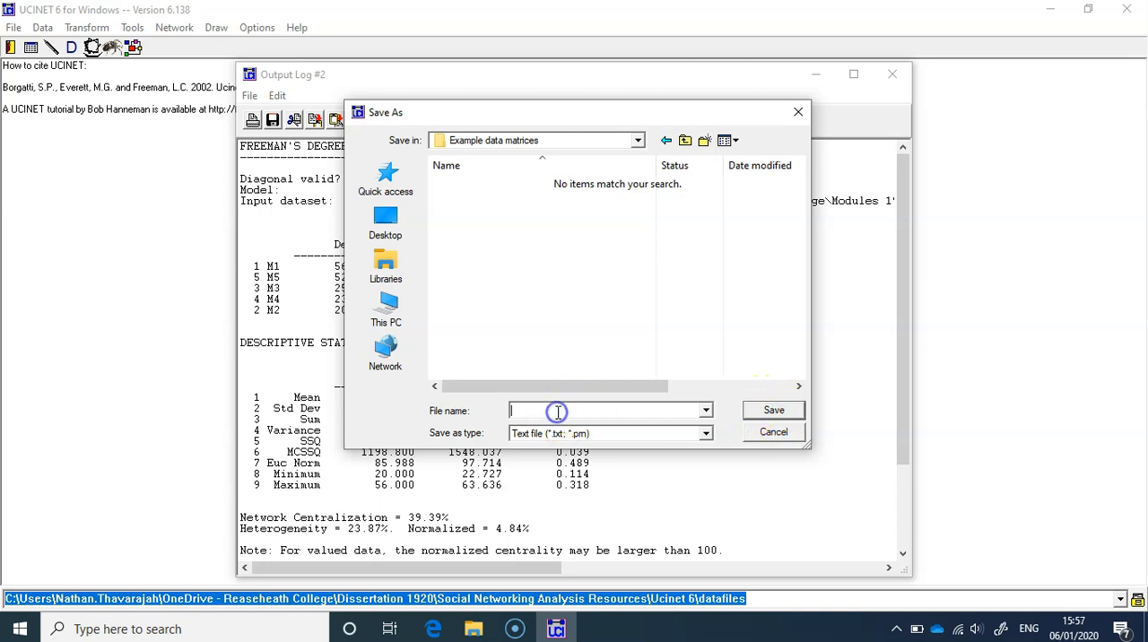
type("Association matrix exampol")
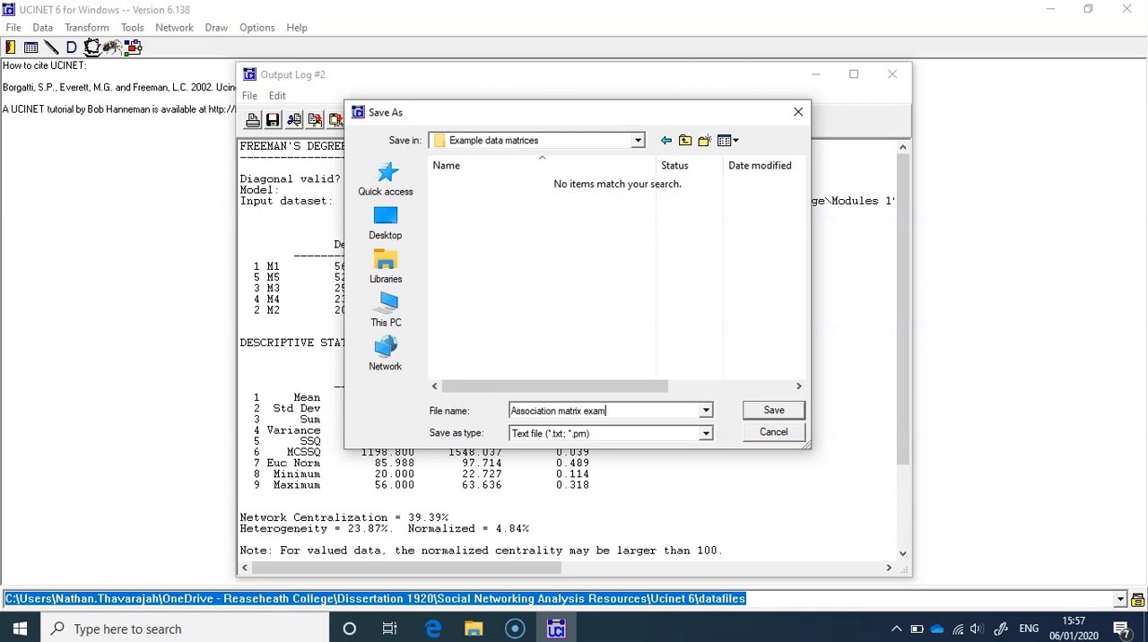
key("BackSpace")
key("BackSpace")
type("le output")
left_click(769, 410)
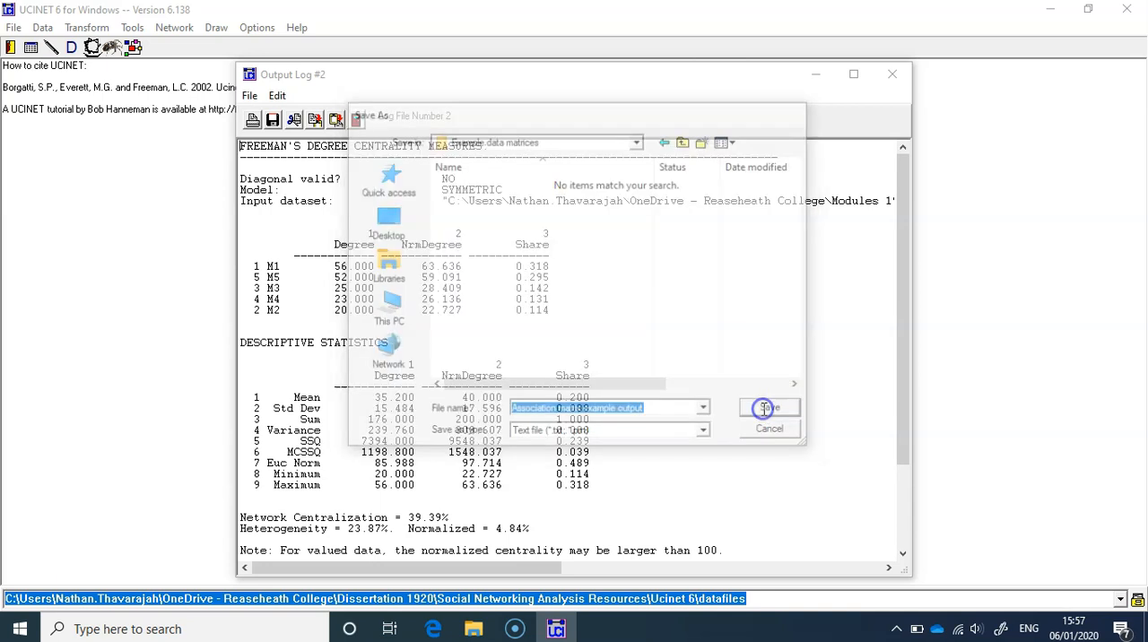